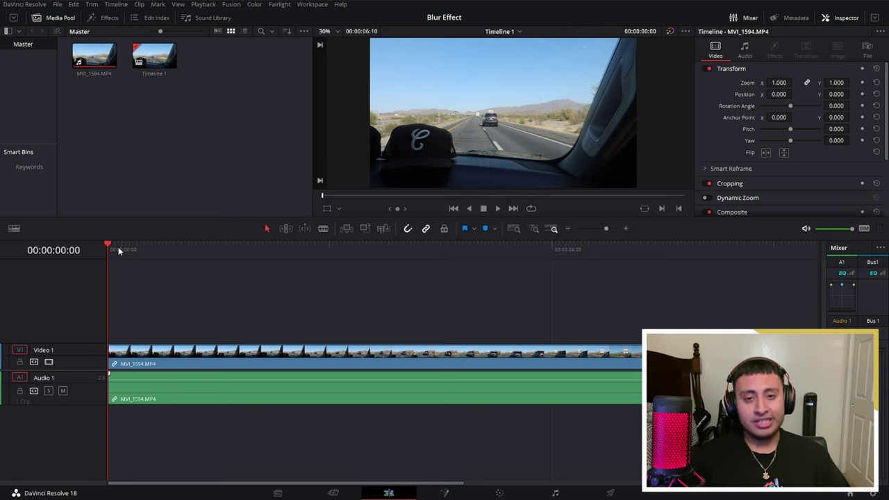
Play and scrub through the clip to preview the footage
{"action": "key", "text": "space"}
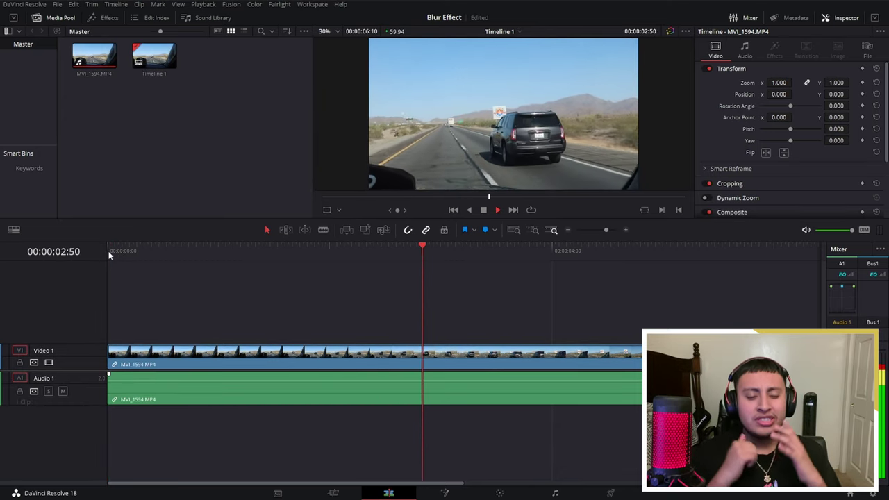
{"action": "left_click", "coordinate": [109, 254]}
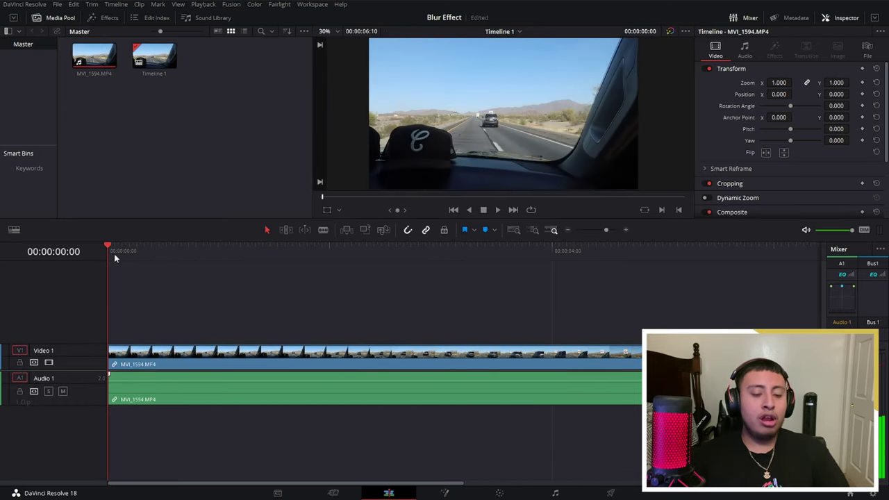
{"action": "left_click_drag", "start_coordinate": [114, 253], "coordinate": [389, 299]}
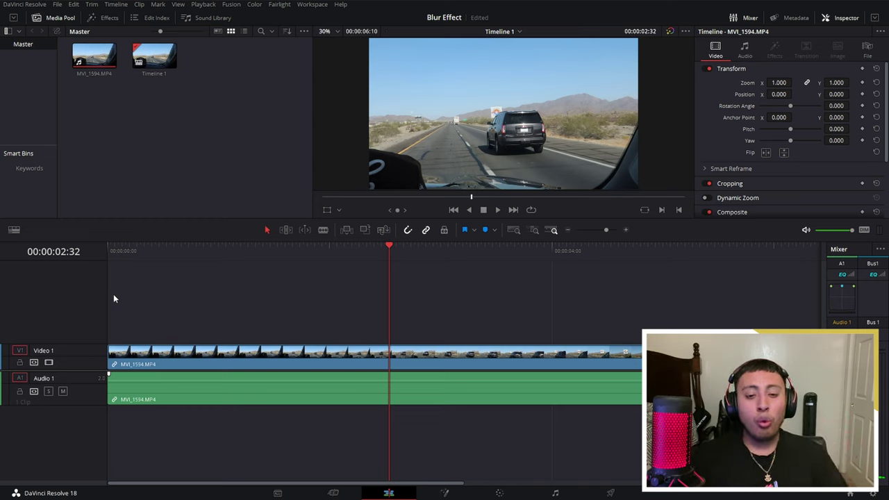
{"action": "mouse_move", "coordinate": [119, 259]}
{"action": "left_mouse_down"}
{"action": "mouse_move", "coordinate": [168, 255]}
{"action": "mouse_move", "coordinate": [109, 261]}
{"action": "left_mouse_up"}
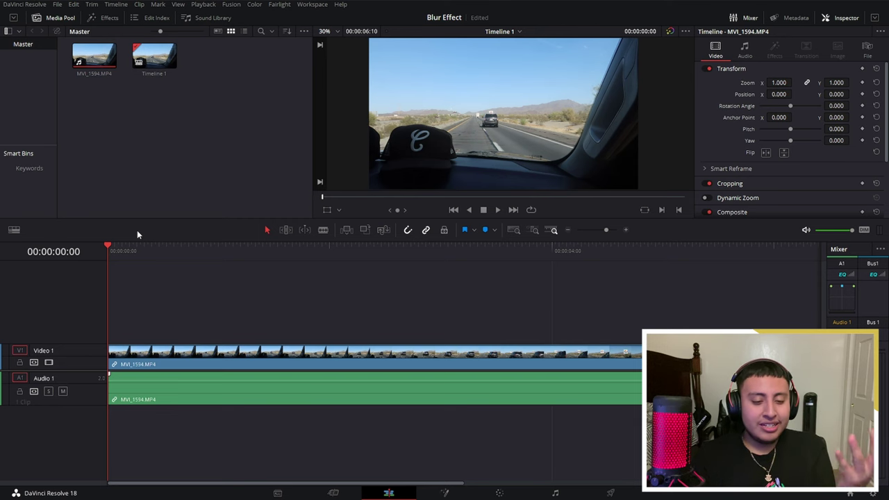
Move to the Color page with the Window palette showing and the Effects Library closed
{"action": "left_click", "coordinate": [509, 492]}
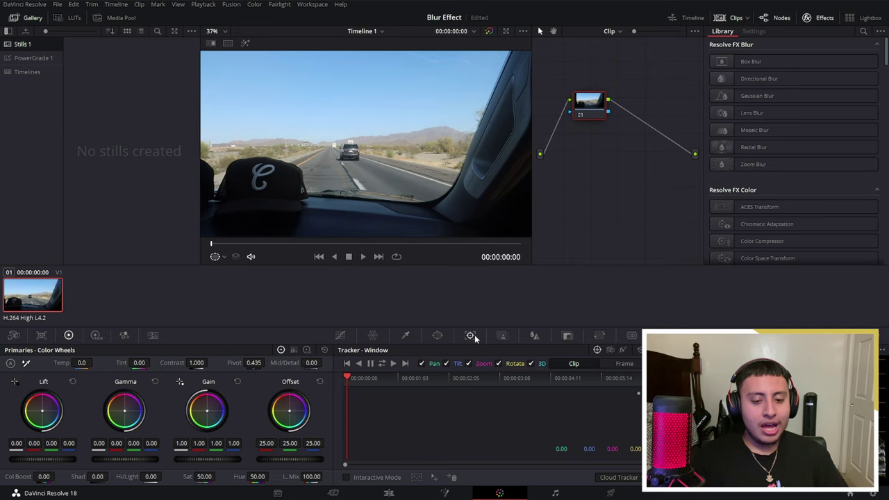
{"action": "left_click", "coordinate": [436, 337]}
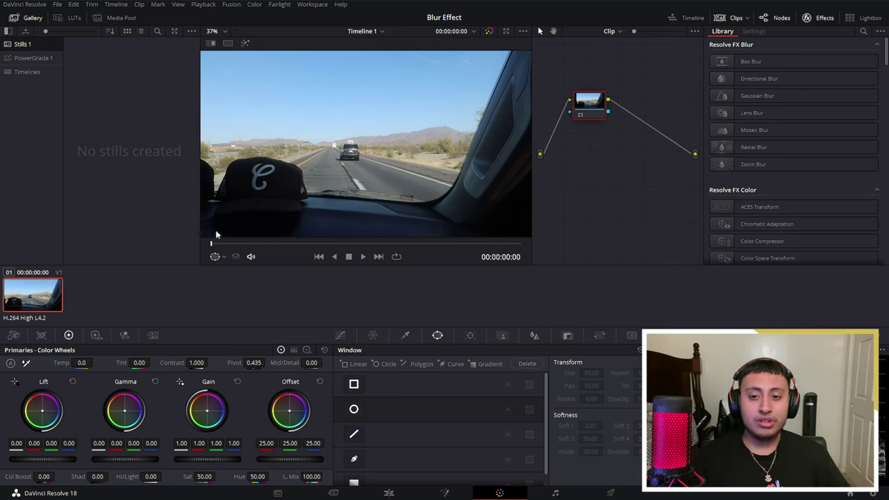
{"action": "left_click", "coordinate": [823, 20]}
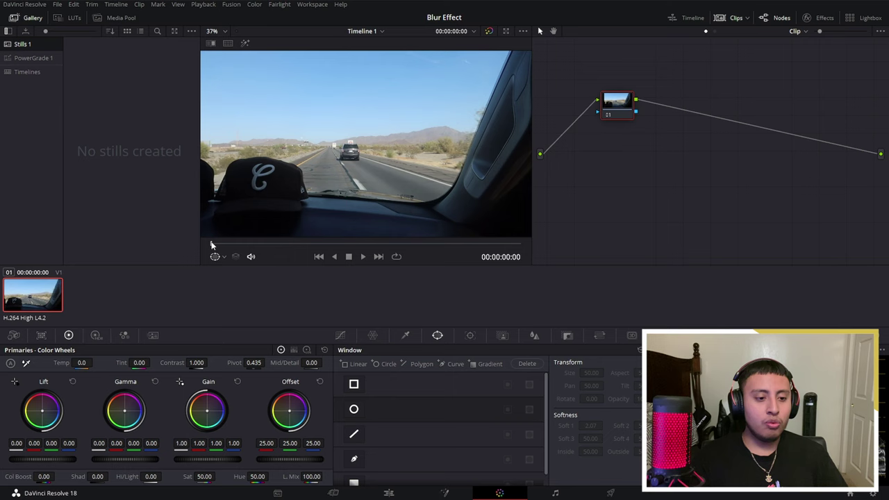
Park on 00:00:03:39 and zoom the viewer in on the licence plate
{"action": "left_click_drag", "start_coordinate": [211, 245], "coordinate": [394, 247]}
{"action": "scroll", "coordinate": [469, 214], "scroll_direction": "up", "scroll_amount": 2}
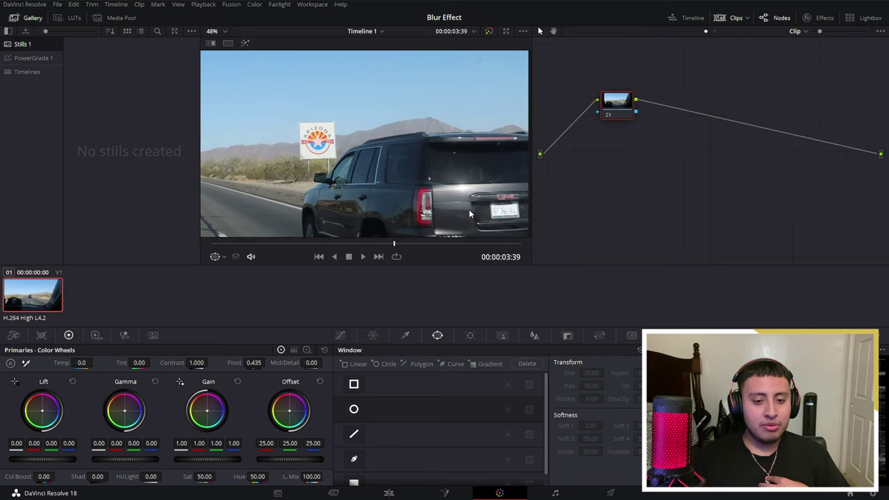
{"action": "left_click_drag", "start_coordinate": [469, 209], "coordinate": [341, 186]}
{"action": "scroll", "coordinate": [368, 187], "scroll_direction": "up", "scroll_amount": 2}
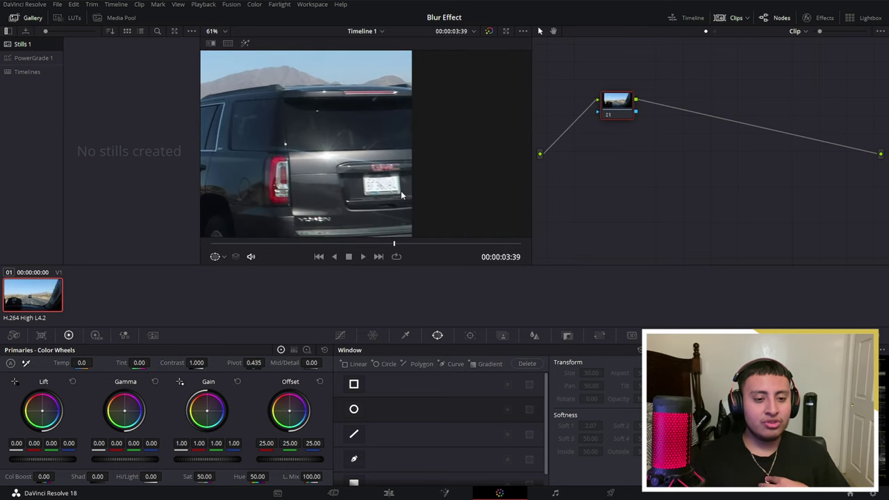
{"action": "scroll", "coordinate": [401, 190], "scroll_direction": "up", "scroll_amount": 1}
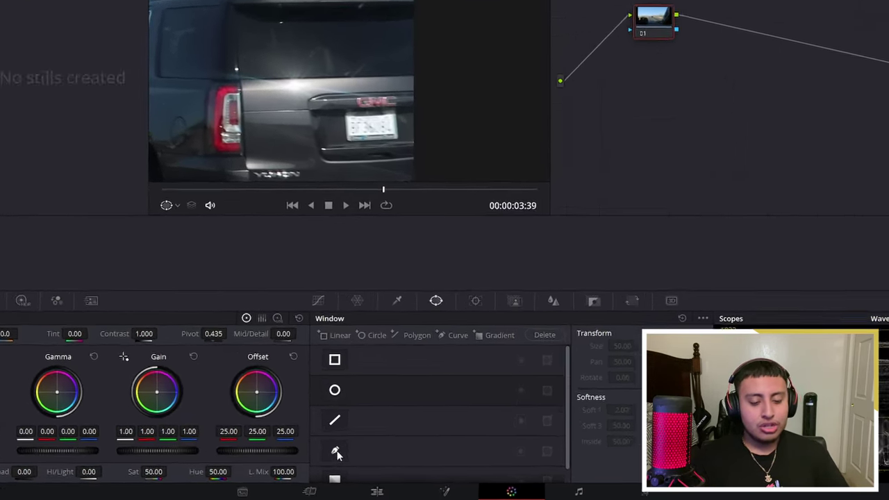
Draw a curve window around the plate's corners and set window tracking to Frame mode
{"action": "left_click", "coordinate": [335, 452]}
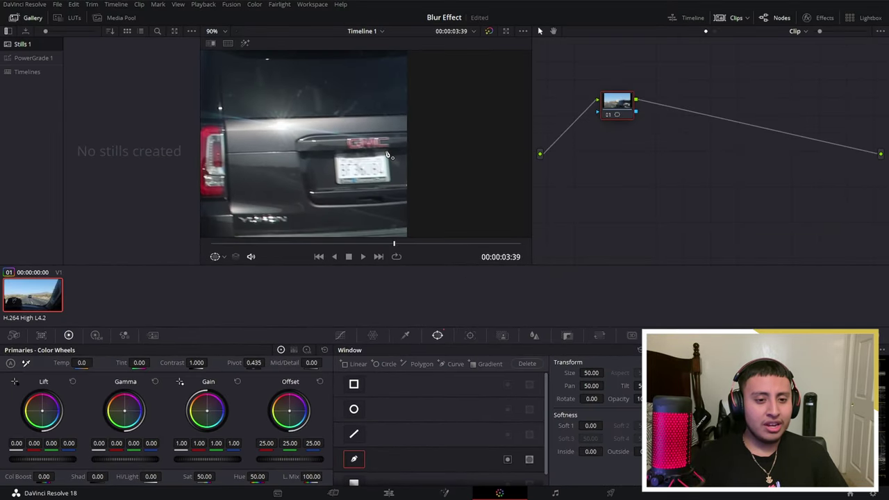
{"action": "left_click", "coordinate": [336, 186]}
{"action": "left_click", "coordinate": [335, 155]}
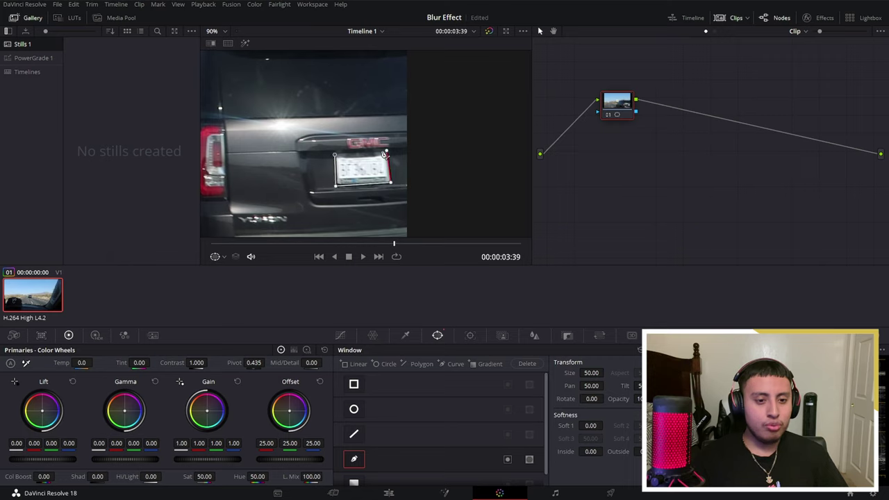
{"action": "left_click", "coordinate": [388, 154]}
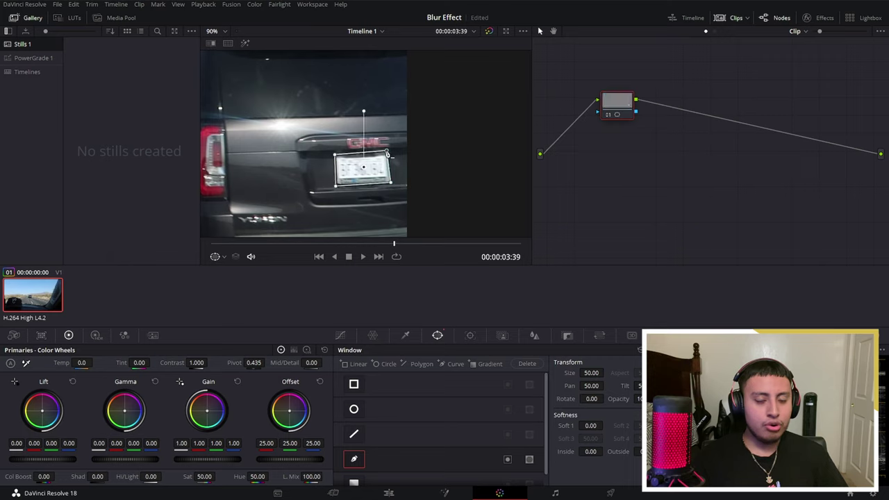
{"action": "left_click", "coordinate": [470, 336]}
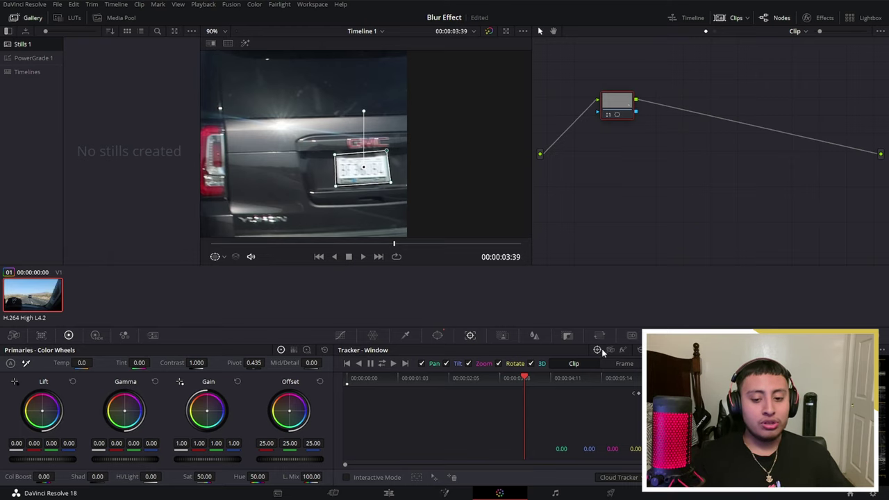
{"action": "left_click", "coordinate": [624, 364]}
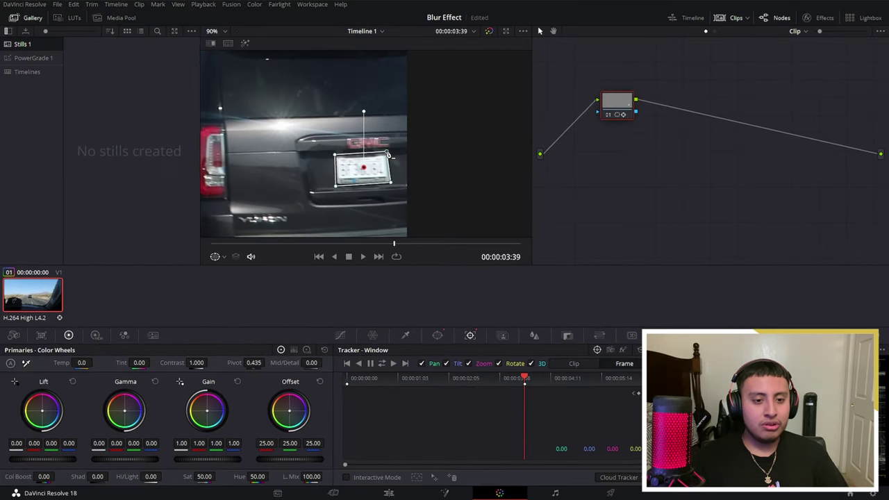
Nudge the window's top-right corner inward to hug the licence plate
{"action": "left_click_drag", "start_coordinate": [389, 154], "coordinate": [386, 157]}
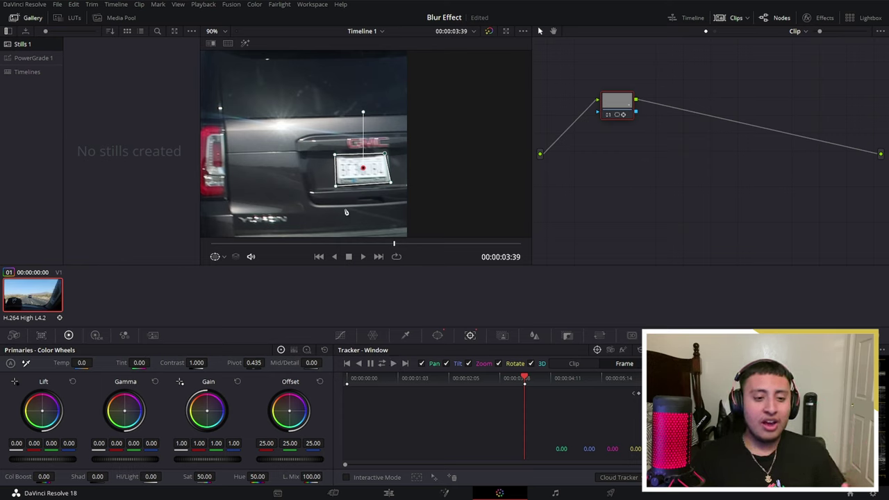
{"action": "scroll", "coordinate": [345, 212], "scroll_direction": "down", "scroll_amount": 1}
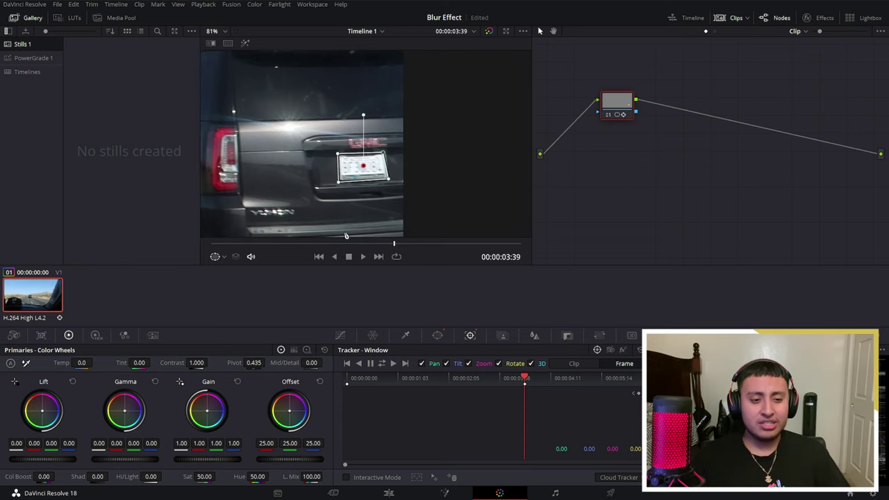
Track the plate window in reverse, then scrub to 00:00:02:45 to check the fit
{"action": "left_click", "coordinate": [360, 364]}
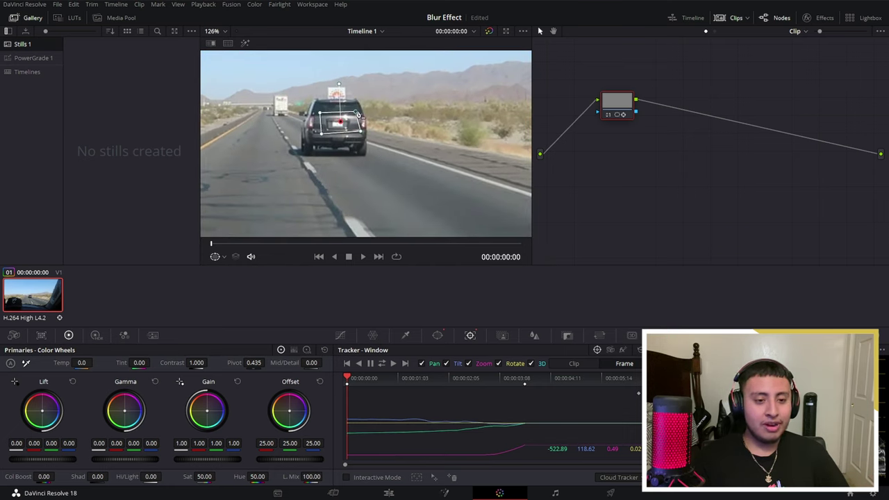
{"action": "left_click_drag", "start_coordinate": [217, 248], "coordinate": [352, 272]}
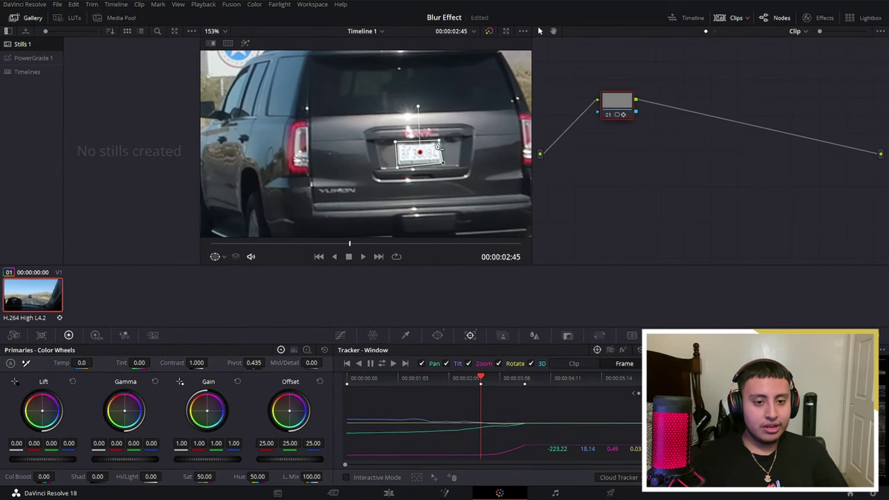
Readjust the window's top-right corner onto the plate and resume reverse tracking
{"action": "left_click_drag", "start_coordinate": [441, 145], "coordinate": [443, 146]}
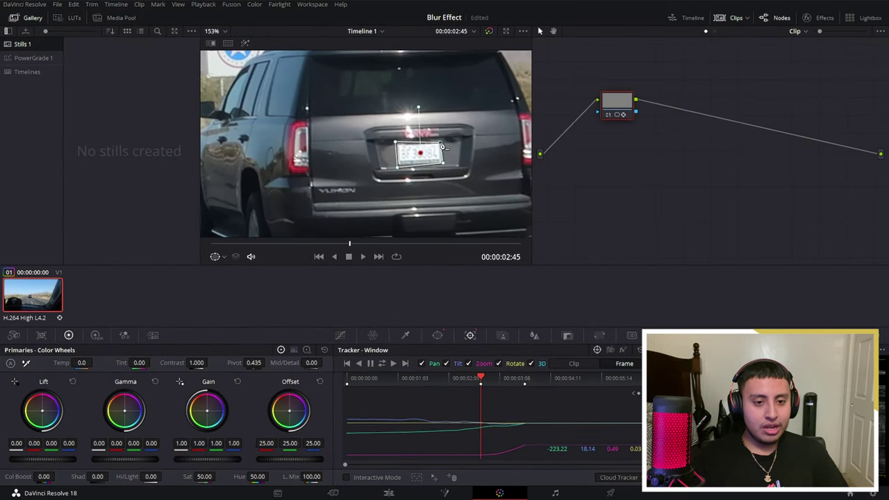
{"action": "left_click", "coordinate": [359, 364]}
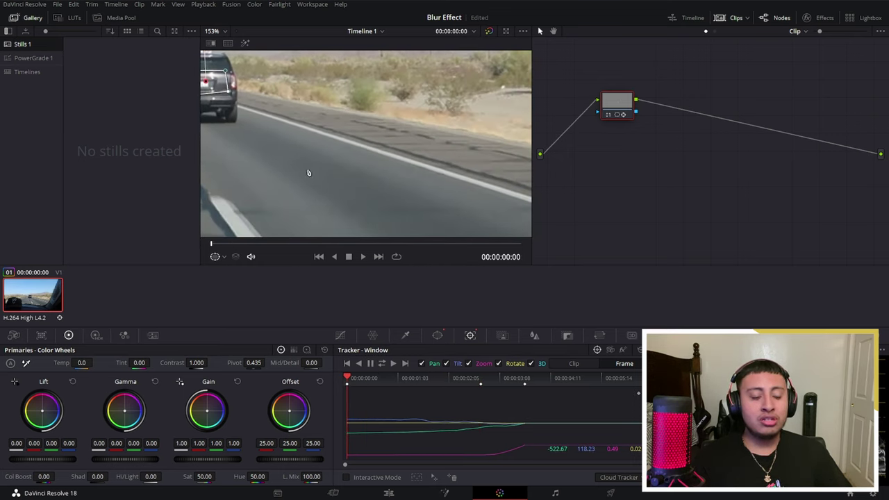
{"action": "scroll", "coordinate": [353, 118], "scroll_direction": "up", "scroll_amount": 3}
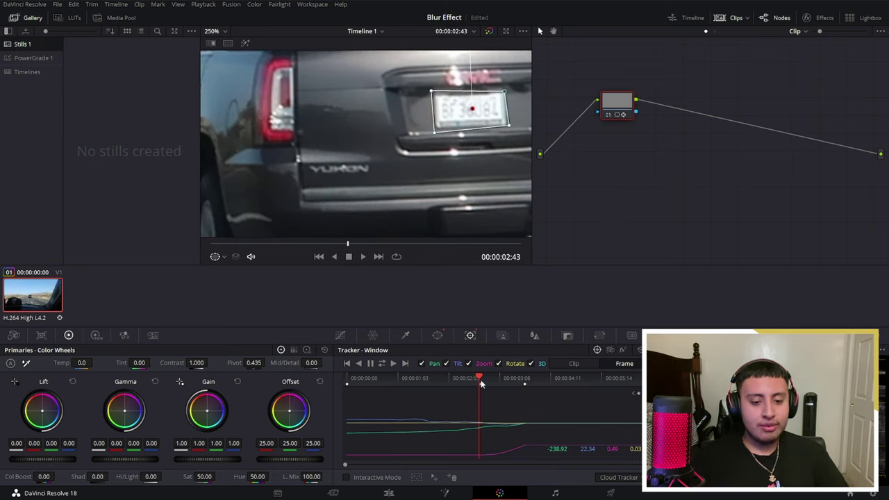
At 00:00:02:18, refit all four window corners to the plate and track back to the start
{"action": "left_click_drag", "start_coordinate": [482, 384], "coordinate": [458, 384]}
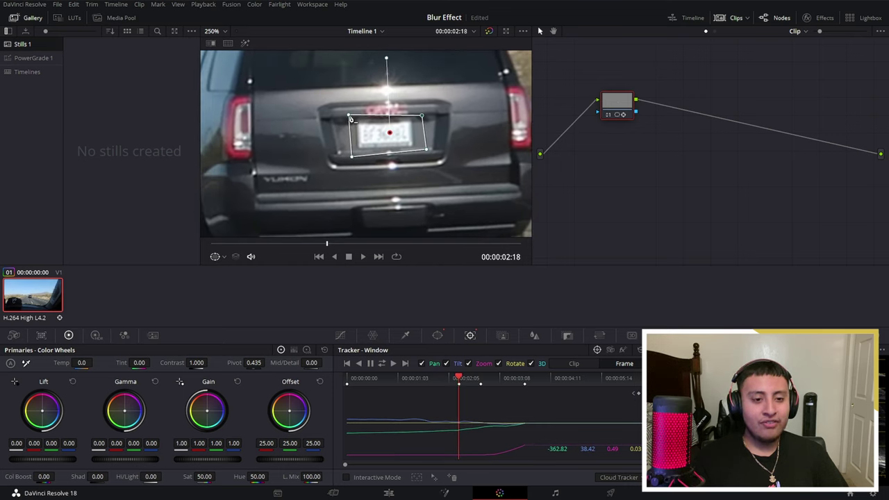
{"action": "left_click_drag", "start_coordinate": [351, 118], "coordinate": [356, 121]}
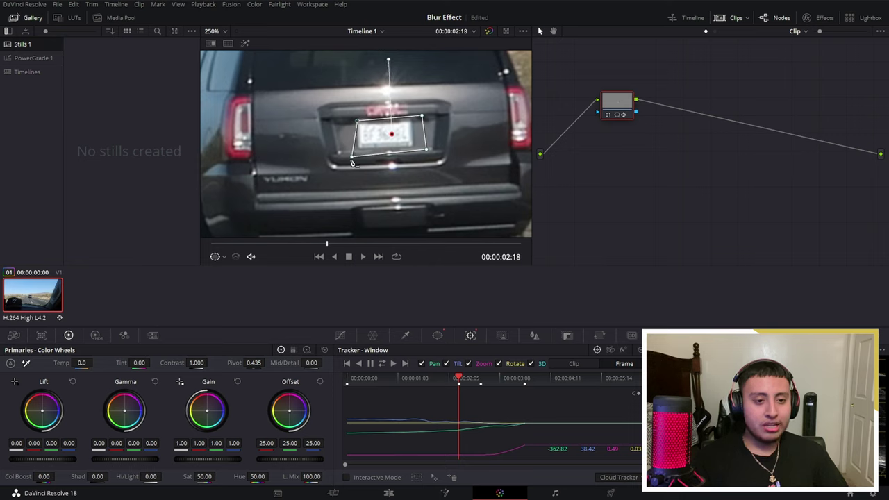
{"action": "left_click_drag", "start_coordinate": [353, 162], "coordinate": [357, 148]}
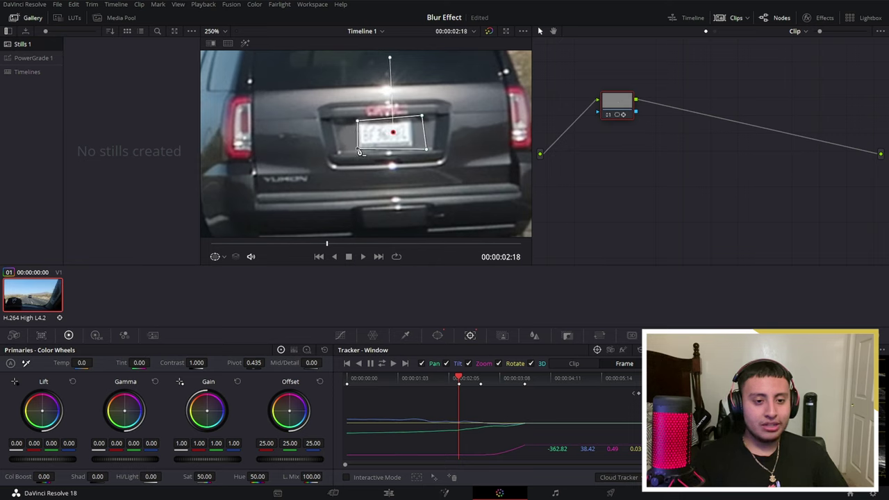
{"action": "left_click_drag", "start_coordinate": [429, 152], "coordinate": [417, 148]}
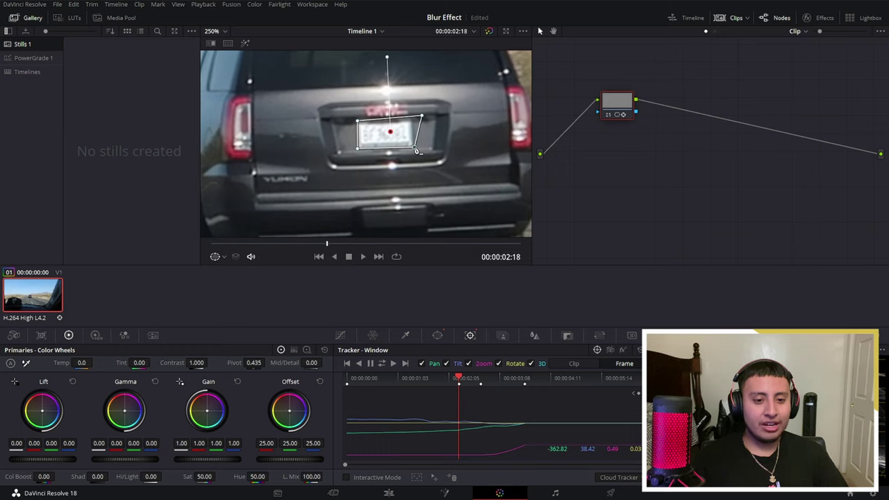
{"action": "left_click_drag", "start_coordinate": [422, 116], "coordinate": [414, 121]}
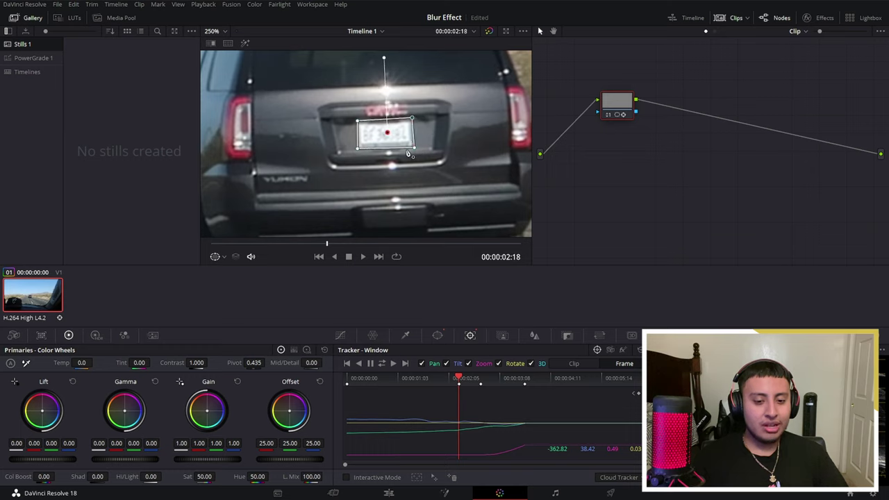
{"action": "left_click", "coordinate": [359, 365]}
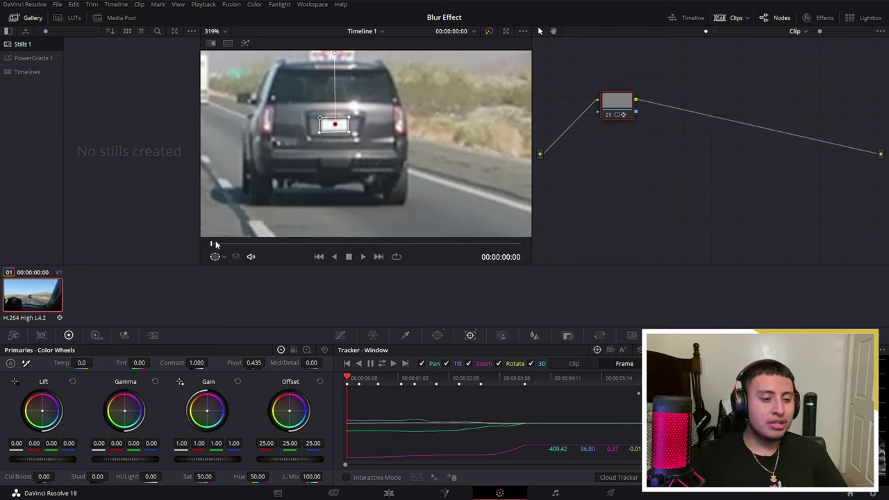
Scrub ahead and extend the plate track forward frame by frame to 00:00:03:49
{"action": "left_click_drag", "start_coordinate": [215, 244], "coordinate": [397, 256]}
{"action": "scroll", "coordinate": [302, 245], "scroll_direction": "down", "scroll_amount": 3}
{"action": "scroll", "coordinate": [270, 158], "scroll_direction": "down", "scroll_amount": 2}
{"action": "scroll", "coordinate": [270, 158], "scroll_direction": "up", "scroll_amount": 1}
{"action": "scroll", "coordinate": [391, 244], "scroll_direction": "down", "scroll_amount": 2}
{"action": "scroll", "coordinate": [407, 217], "scroll_direction": "down", "scroll_amount": 2}
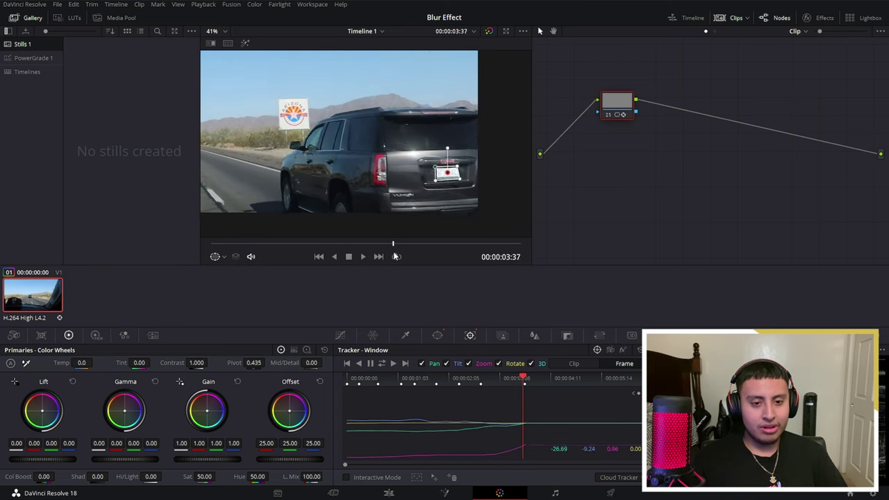
{"action": "left_click", "coordinate": [394, 364]}
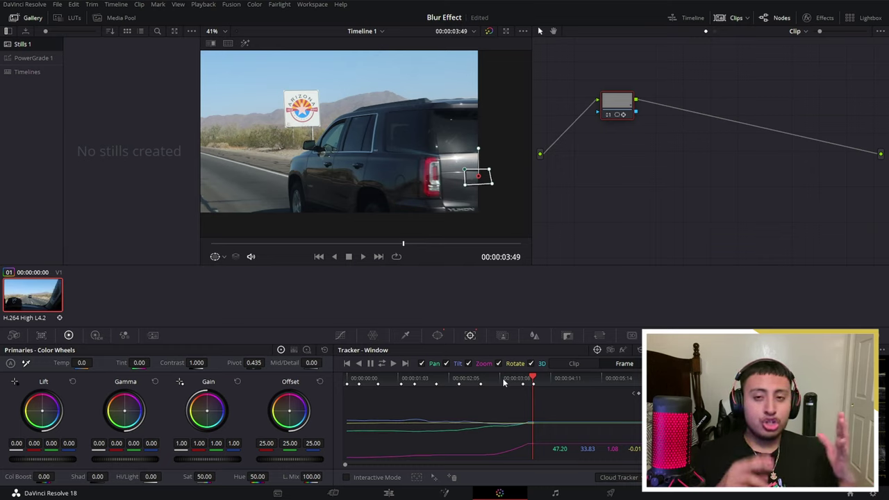
Show the Blur palette for the plate window and move to 00:00:03:36
{"action": "left_click", "coordinate": [435, 377]}
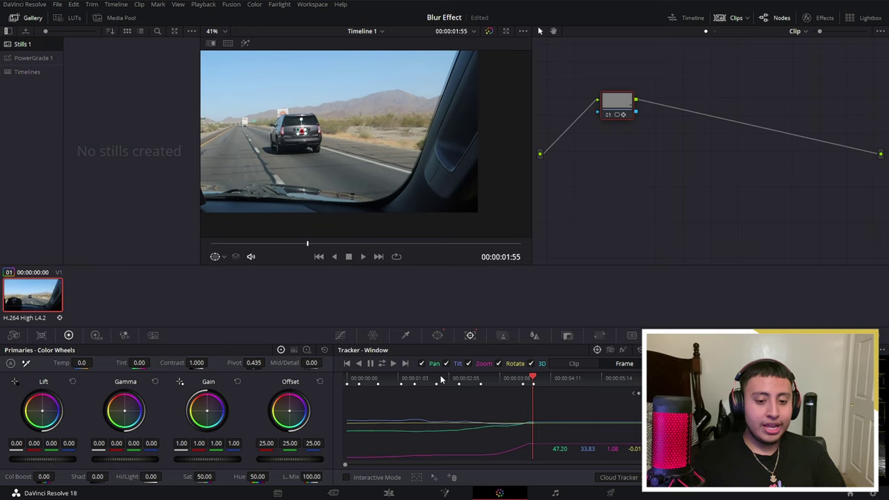
{"action": "left_click", "coordinate": [534, 336]}
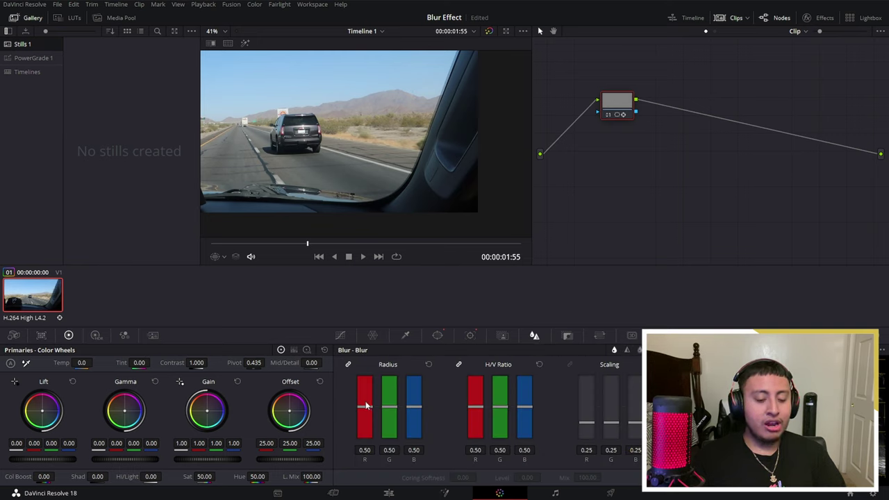
{"action": "left_click_drag", "start_coordinate": [379, 244], "coordinate": [392, 246]}
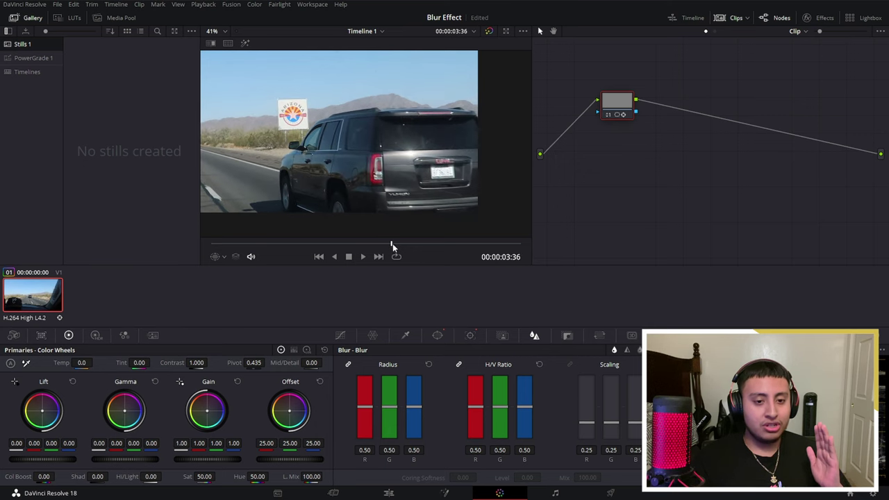
Try a blur Radius of 0.76, then reset it to the default 0.50
{"action": "left_click_drag", "start_coordinate": [364, 407], "coordinate": [370, 392]}
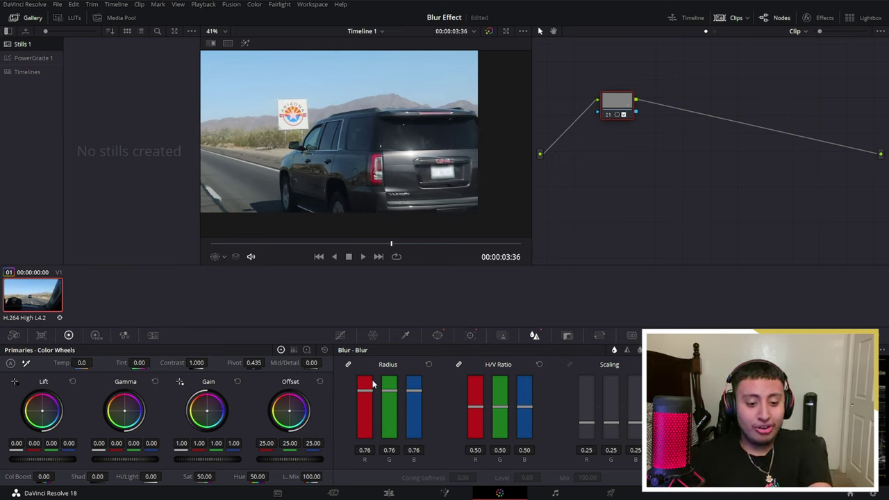
{"action": "left_click", "coordinate": [428, 364]}
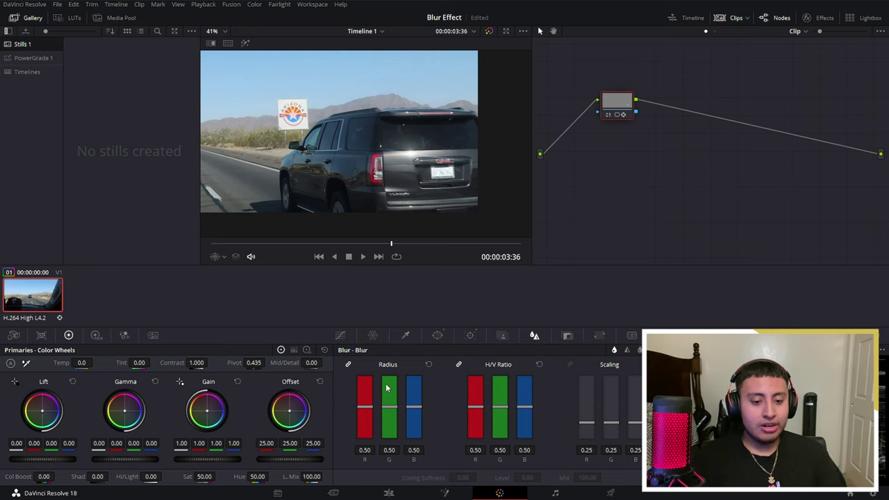
{"action": "left_click_drag", "start_coordinate": [363, 410], "coordinate": [368, 391]}
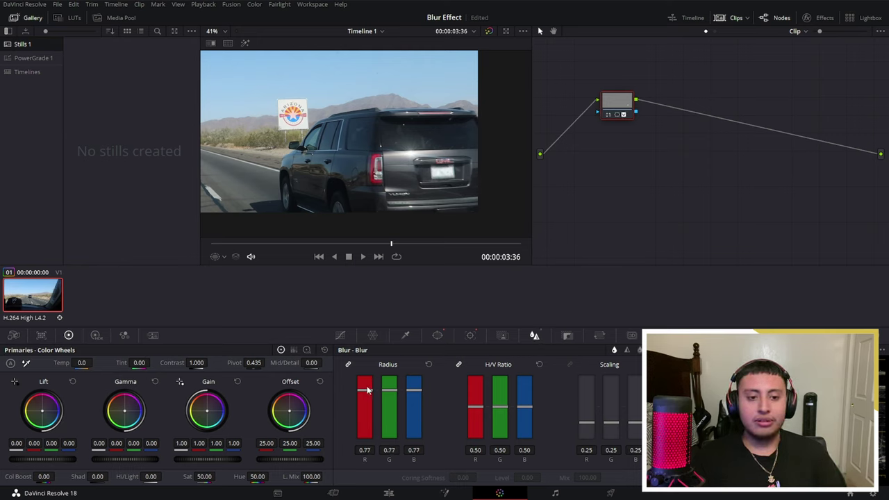
{"action": "double_click", "coordinate": [381, 360]}
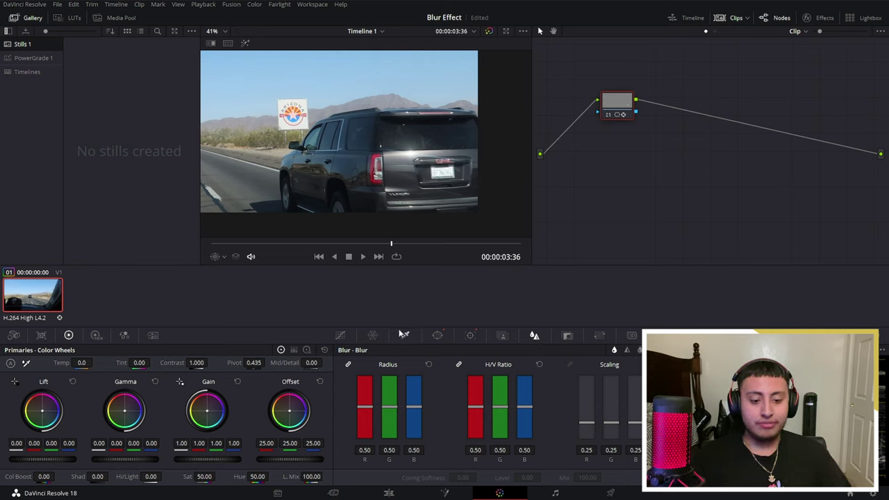
{"action": "key", "text": "ctrl+z"}
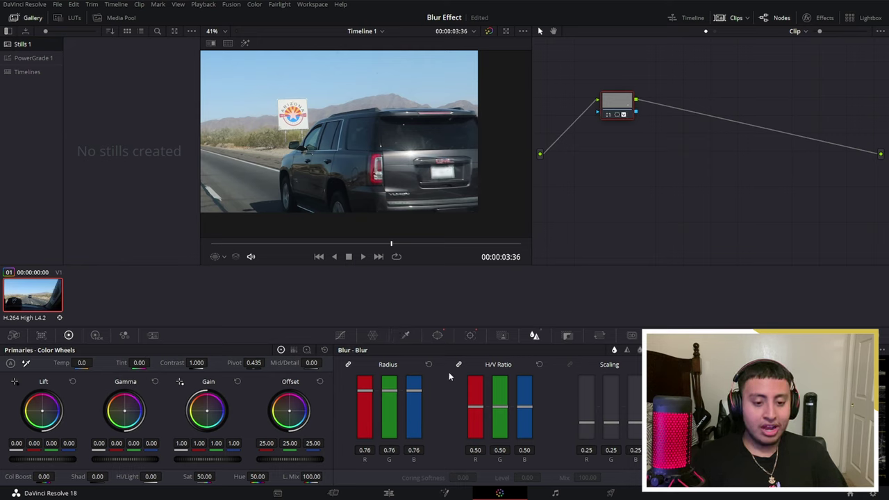
{"action": "left_click", "coordinate": [429, 364]}
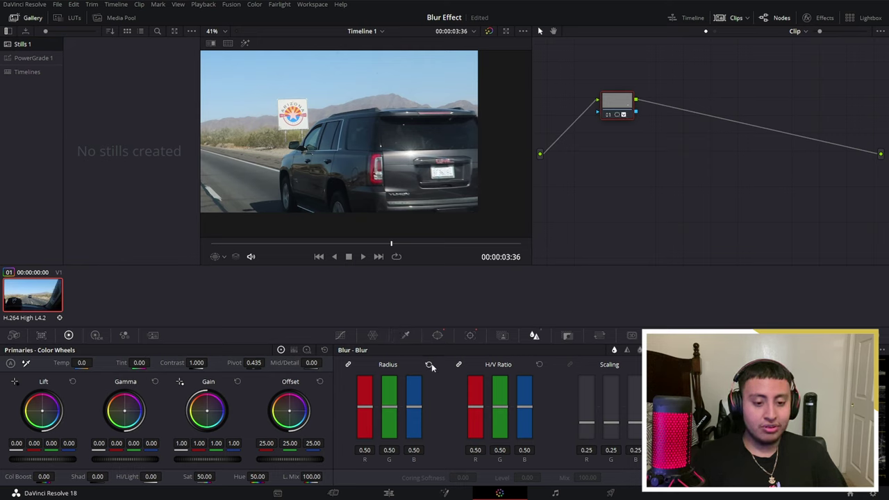
Apply Gaussian Blur to node 01 and set its strength to 0.376
{"action": "left_click", "coordinate": [810, 19]}
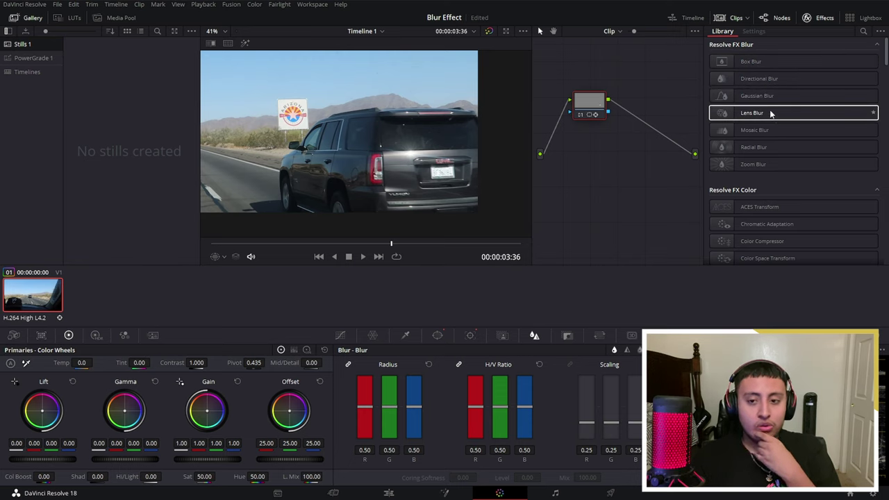
{"action": "left_click_drag", "start_coordinate": [770, 95], "coordinate": [589, 108]}
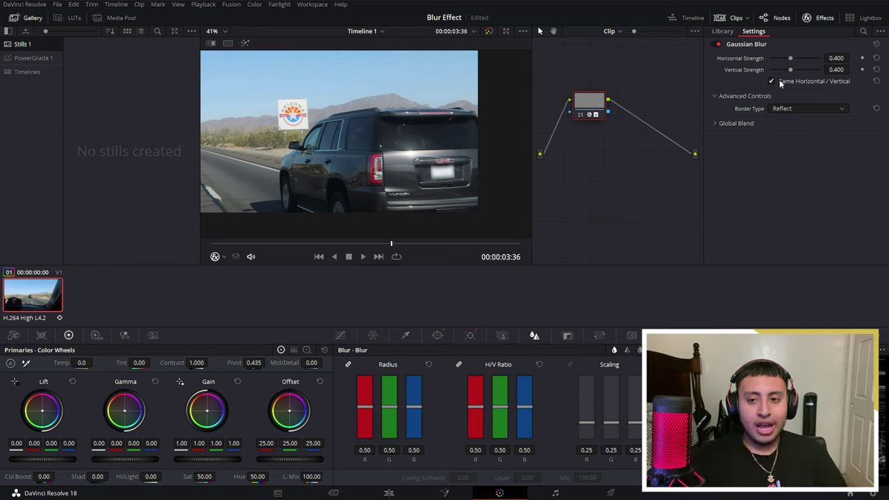
{"action": "mouse_move", "coordinate": [791, 61]}
{"action": "left_mouse_down"}
{"action": "mouse_move", "coordinate": [799, 60]}
{"action": "mouse_move", "coordinate": [789, 63]}
{"action": "left_mouse_up"}
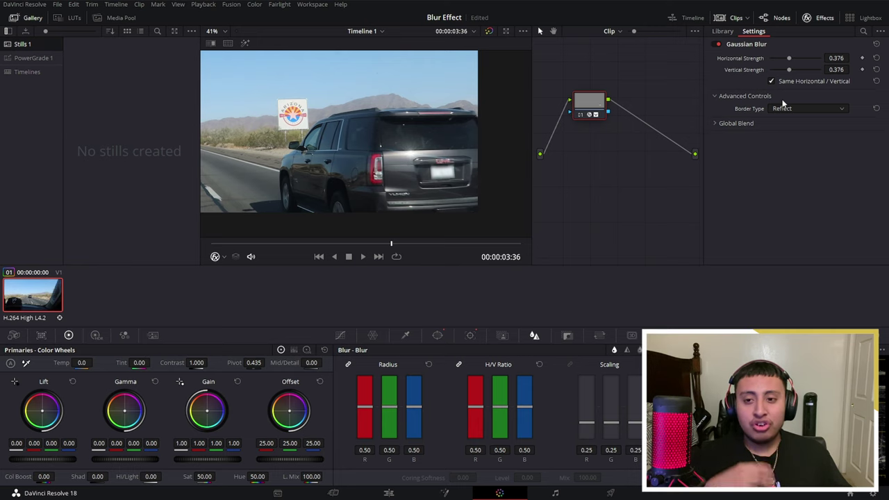
Toggle the Effects panel and browse the list of available effects
{"action": "left_click", "coordinate": [825, 18]}
{"action": "left_click", "coordinate": [825, 18]}
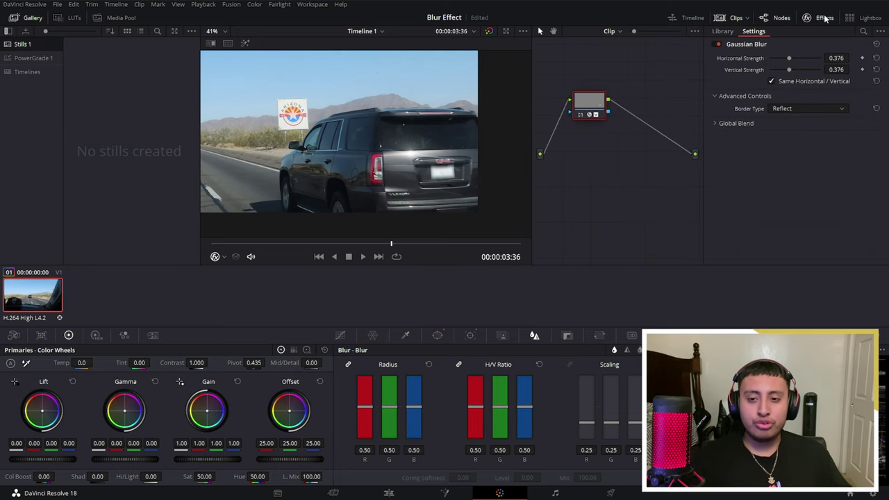
{"action": "left_click", "coordinate": [726, 31]}
{"action": "scroll", "coordinate": [806, 164], "scroll_direction": "down", "scroll_amount": 5}
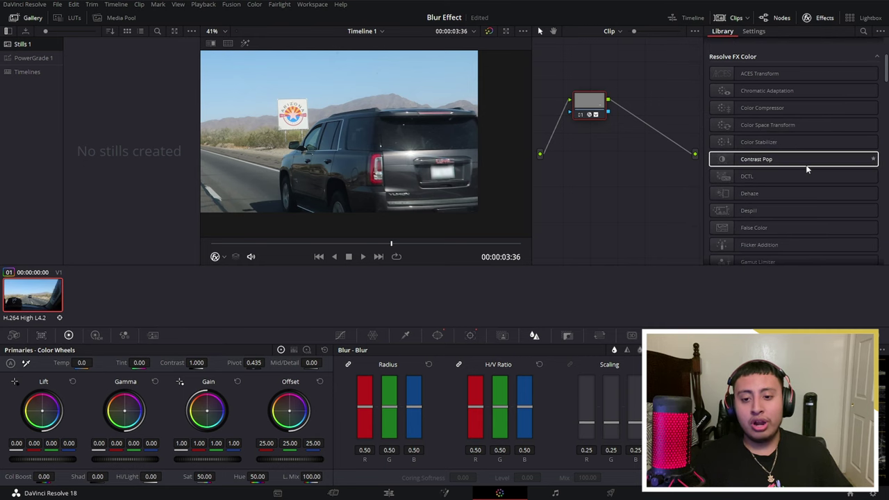
{"action": "scroll", "coordinate": [810, 170], "scroll_direction": "up", "scroll_amount": 4}
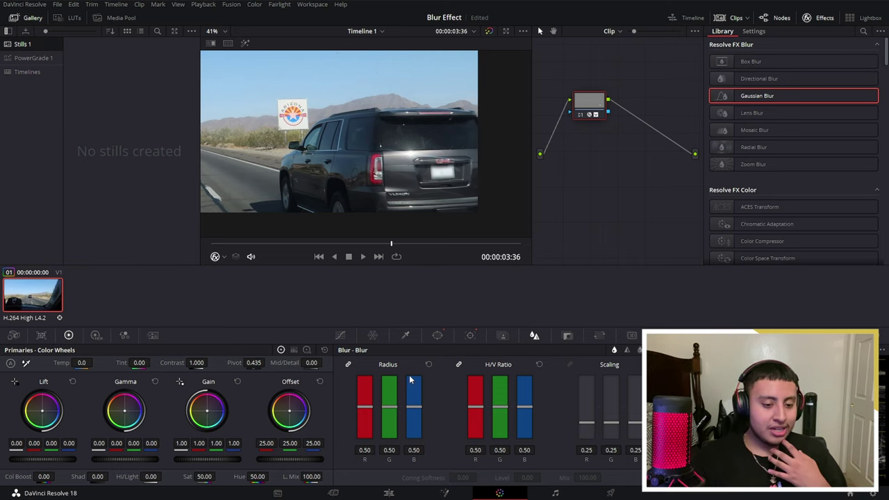
Feather the plate window's edges with Soft 1 at 0.32 and Inside at 0.20
{"action": "left_click", "coordinate": [406, 336]}
{"action": "left_click", "coordinate": [435, 336]}
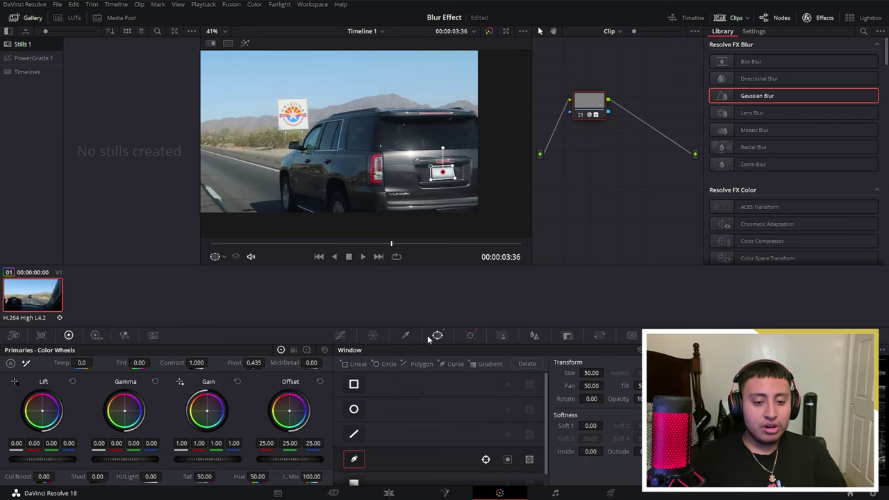
{"action": "scroll", "coordinate": [431, 196], "scroll_direction": "up", "scroll_amount": 2}
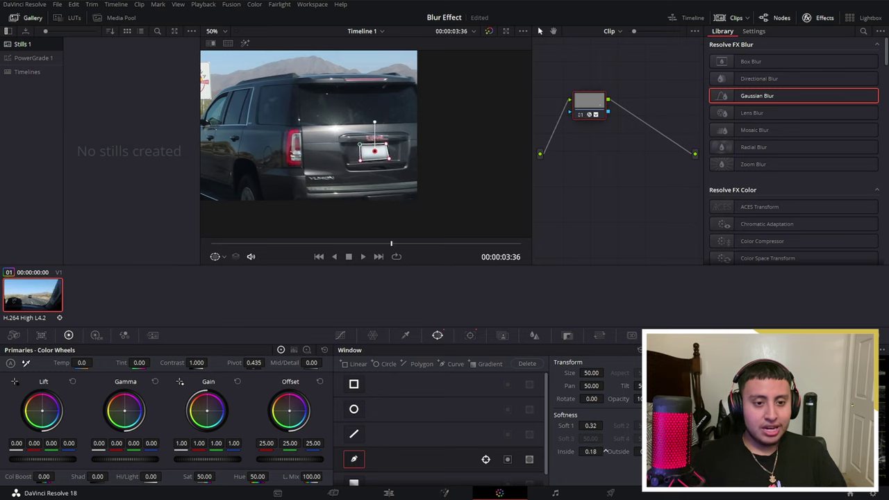
Scrub the clip back to 00:00:00:00
{"action": "left_click_drag", "start_coordinate": [293, 246], "coordinate": [208, 245]}
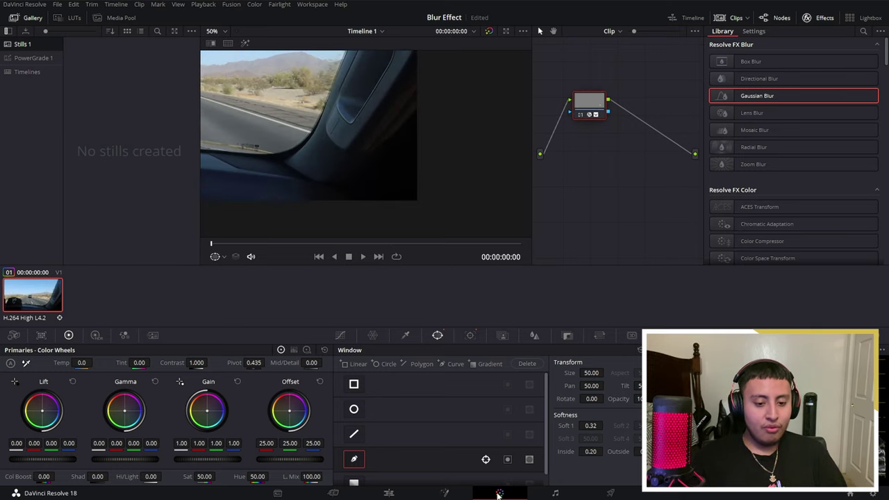